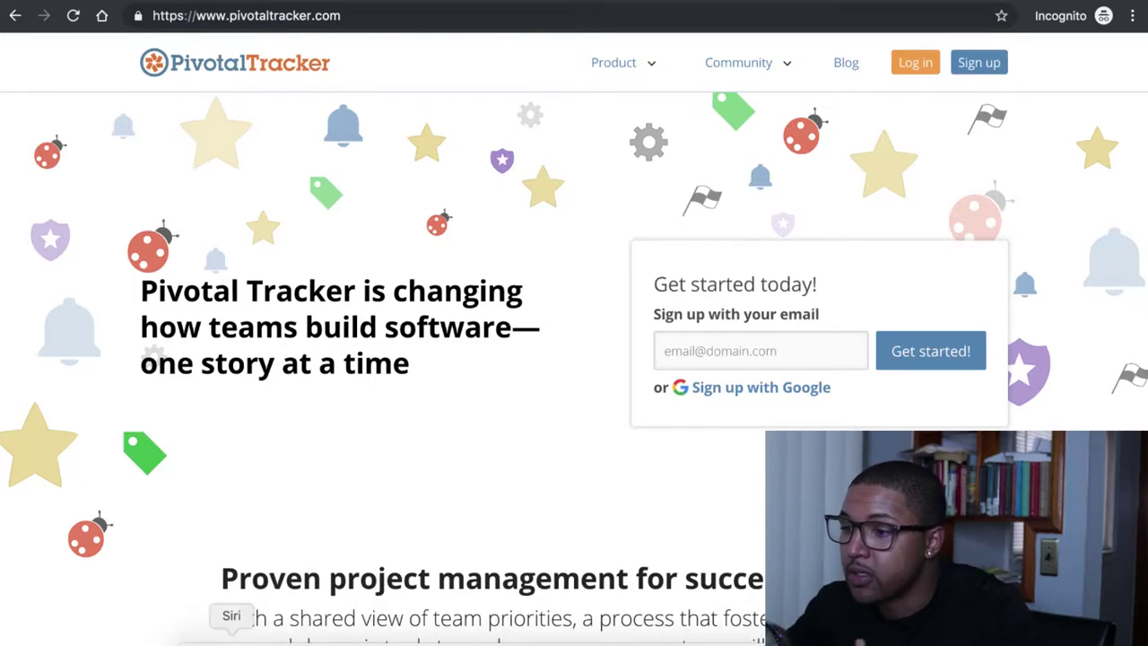
- Open the Udemy Ruby Project #1 board in Pivotal Tracker from Chrome's address bar
click(300, 638)
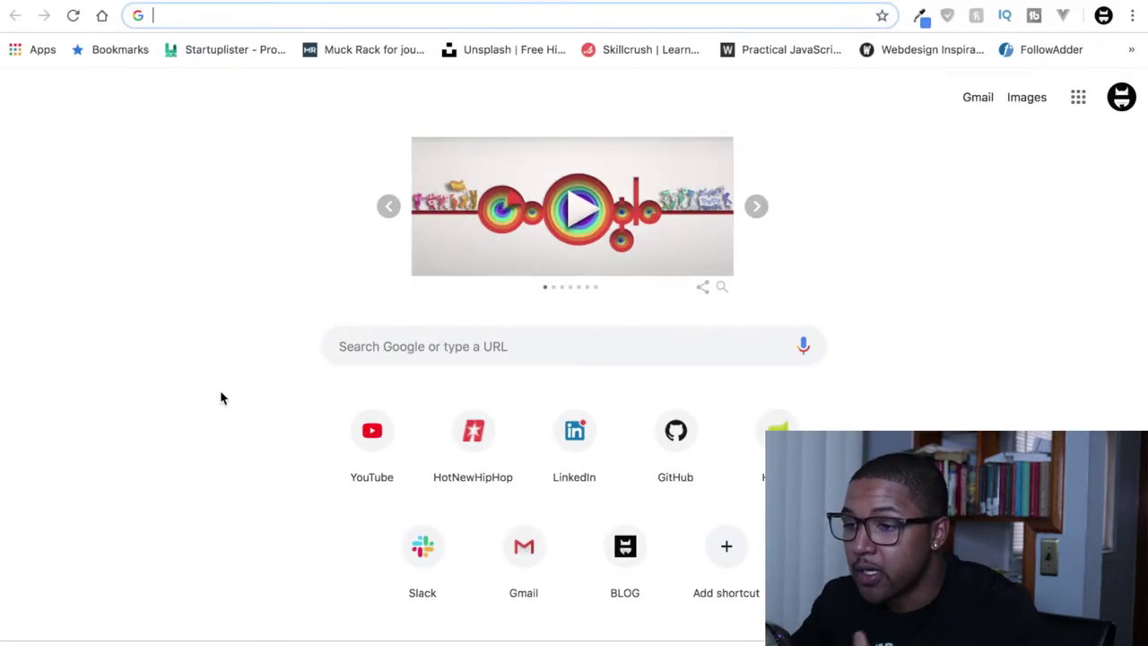
text(piv)
key(Return)
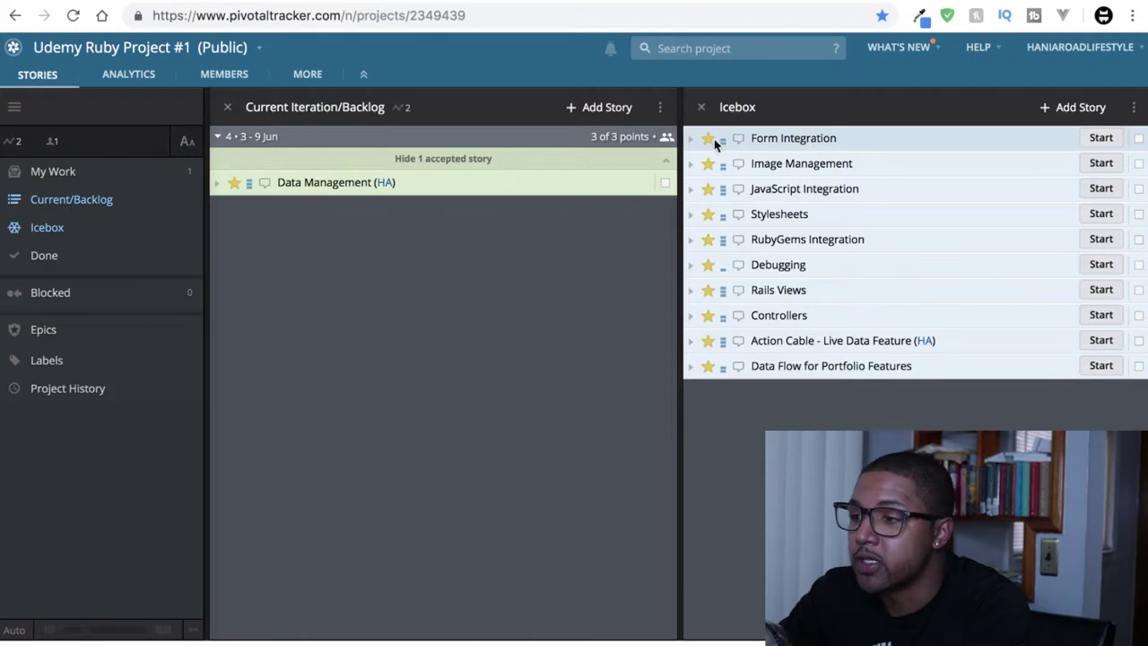
- Expand the Form Integration icebox story and copy its story link
click(692, 141)
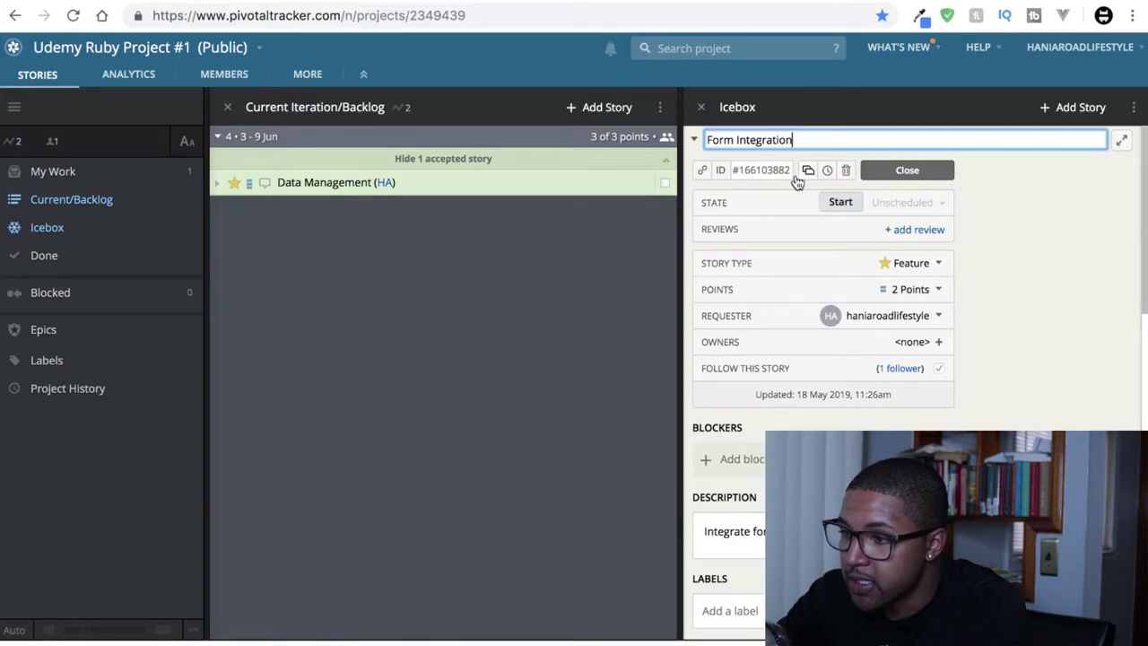
click(760, 173)
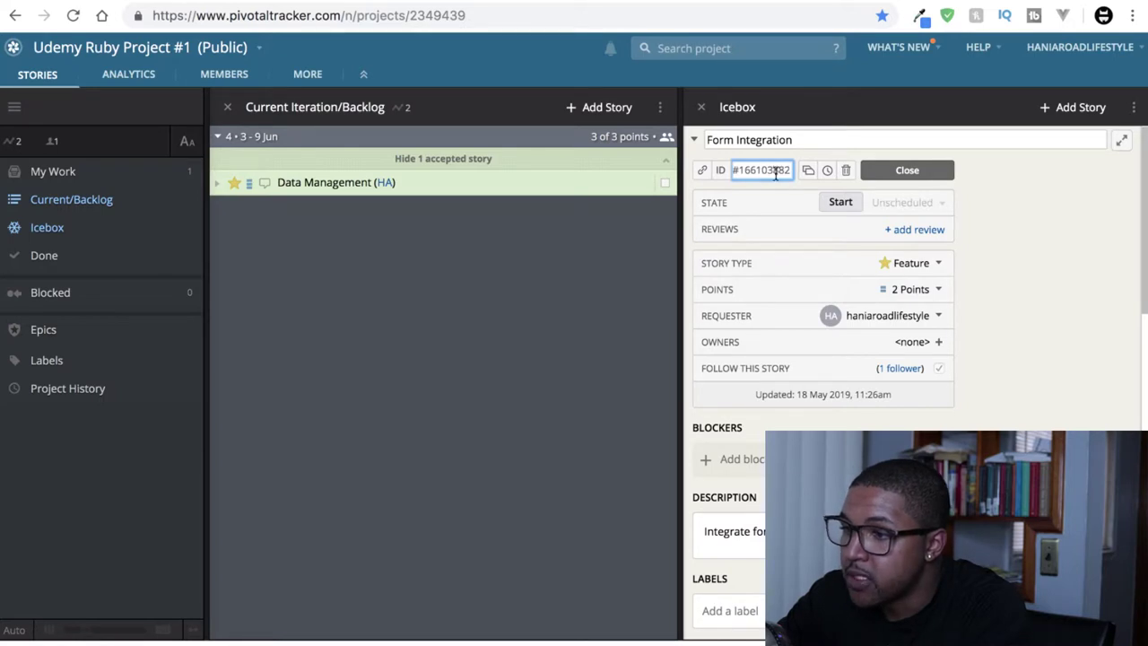
click(703, 170)
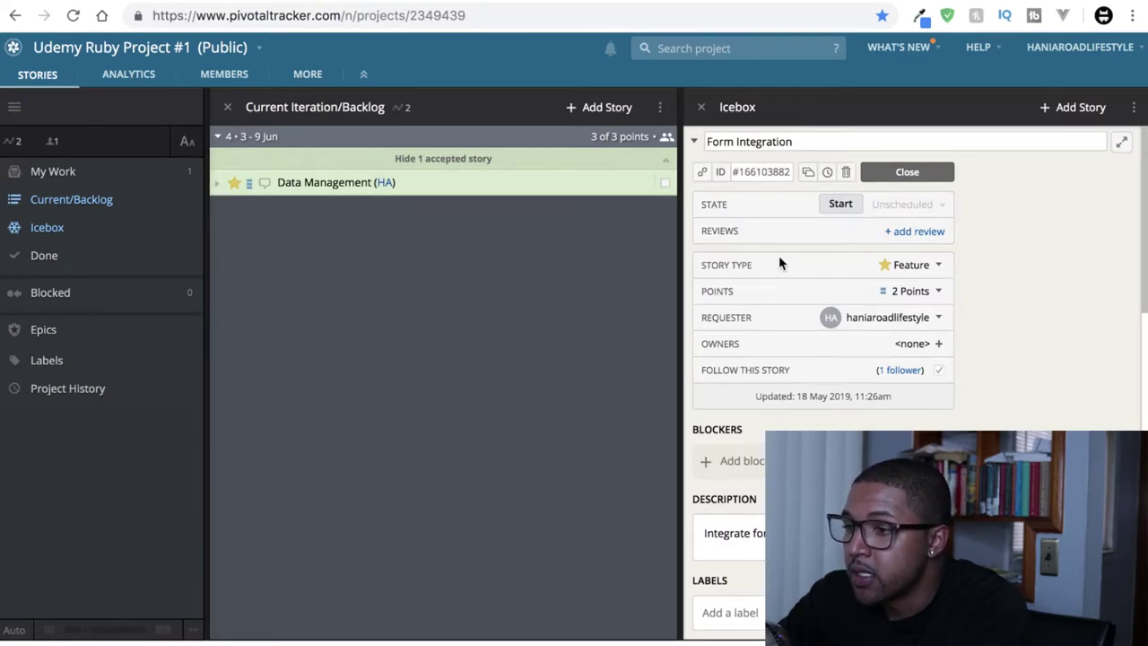
- Check the story type and estimate, leaving it a 2-point Feature
click(937, 268)
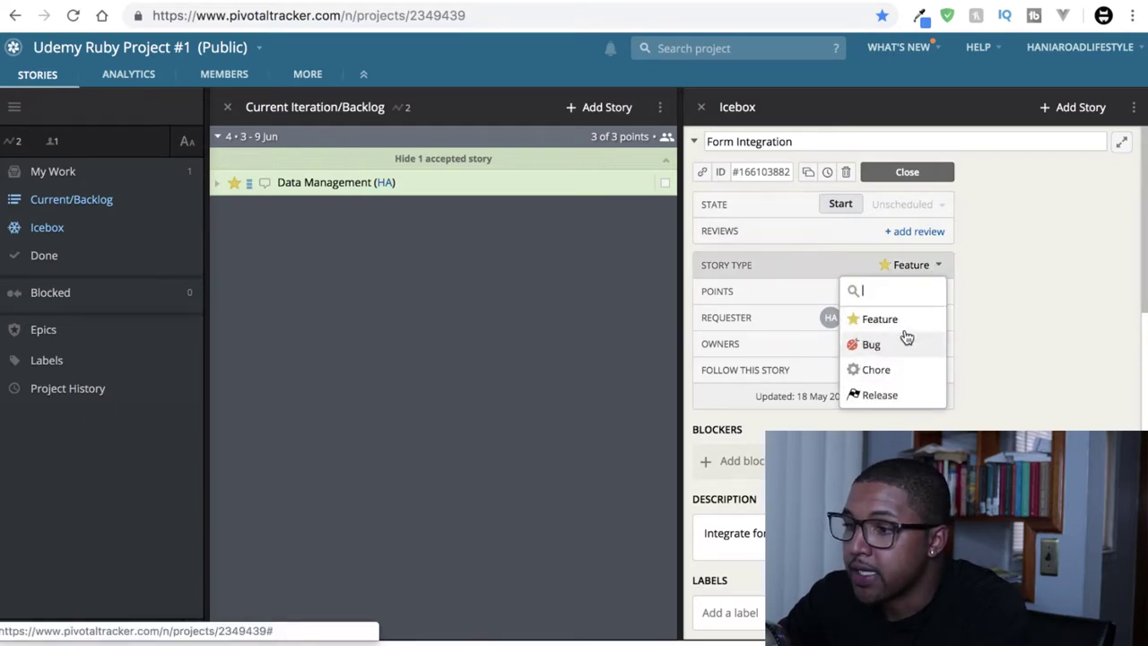
click(939, 265)
click(938, 295)
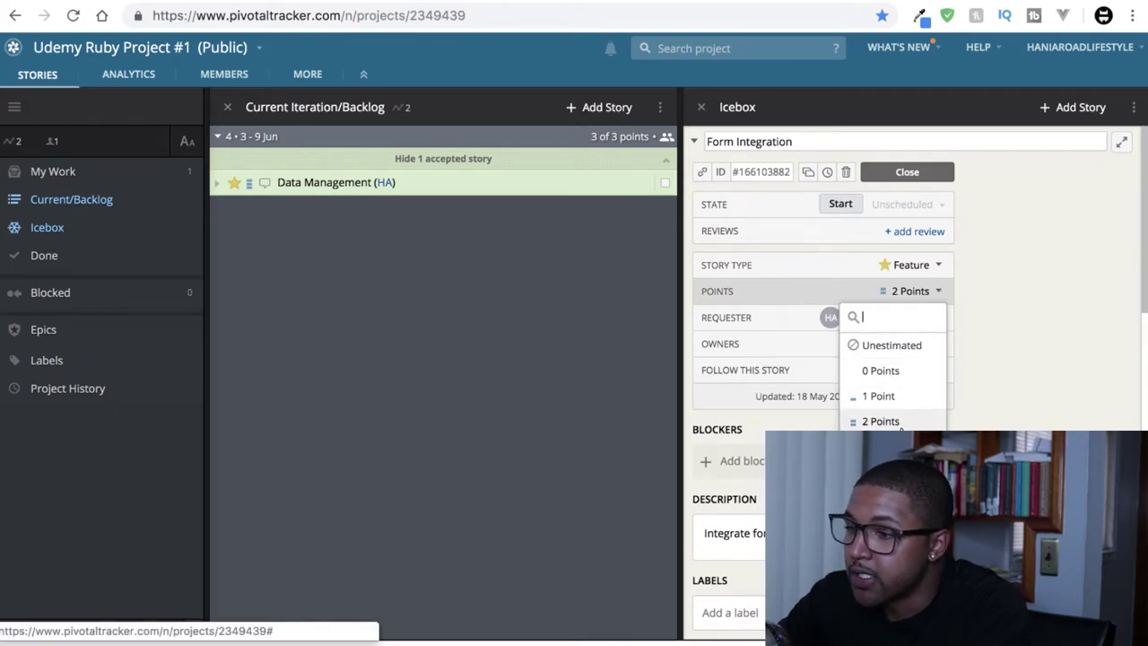
click(1044, 375)
click(938, 291)
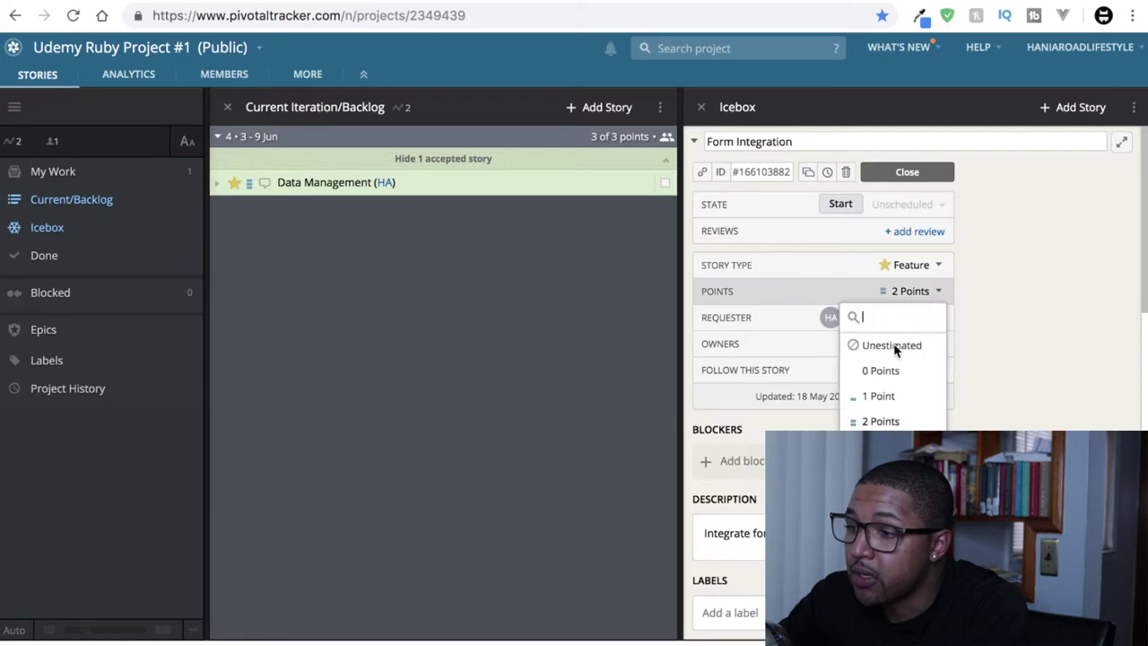
click(1005, 311)
scroll(889, 328, down, 1)
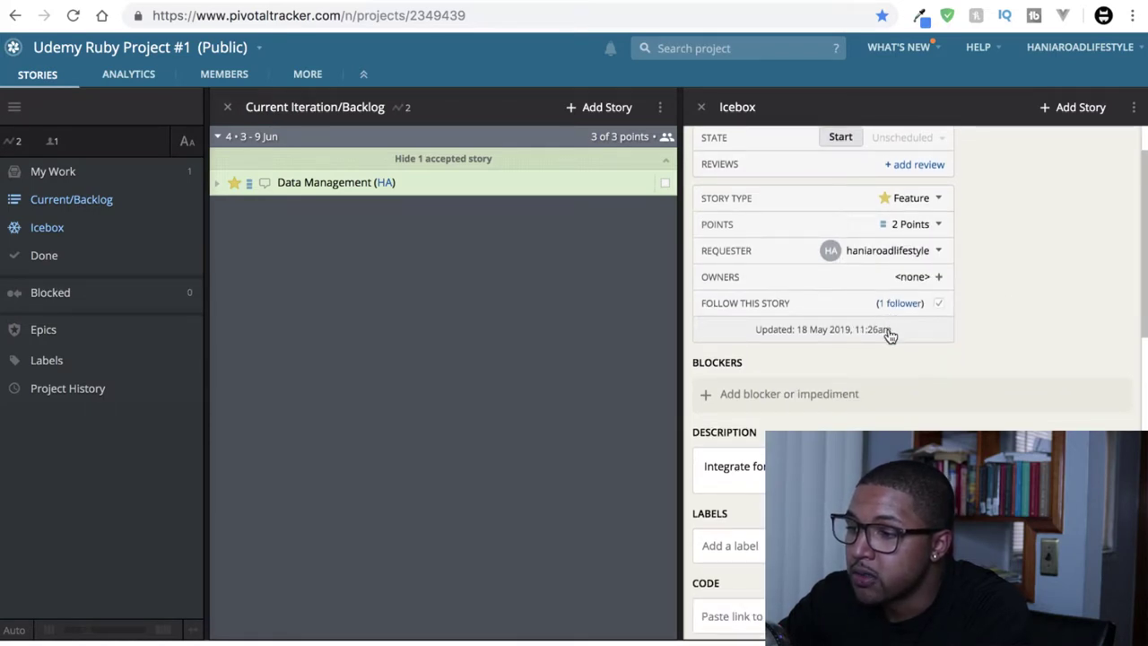
- Scroll down to the Form Integration description and select it without changing it
scroll(889, 334, down, 1)
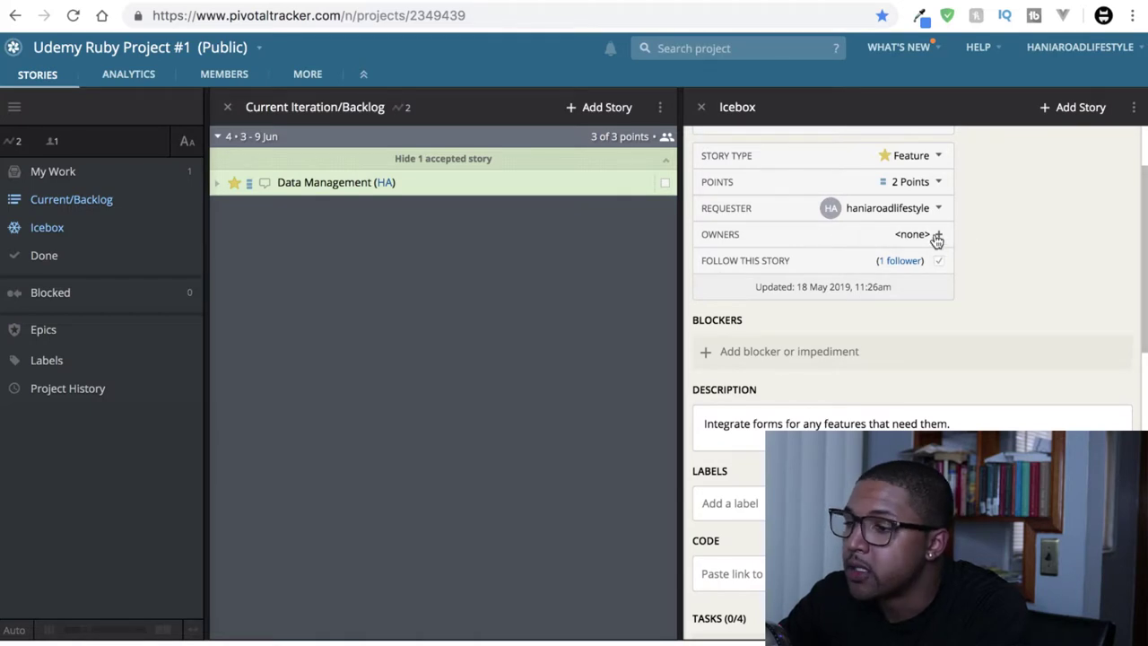
scroll(937, 243, down, 1)
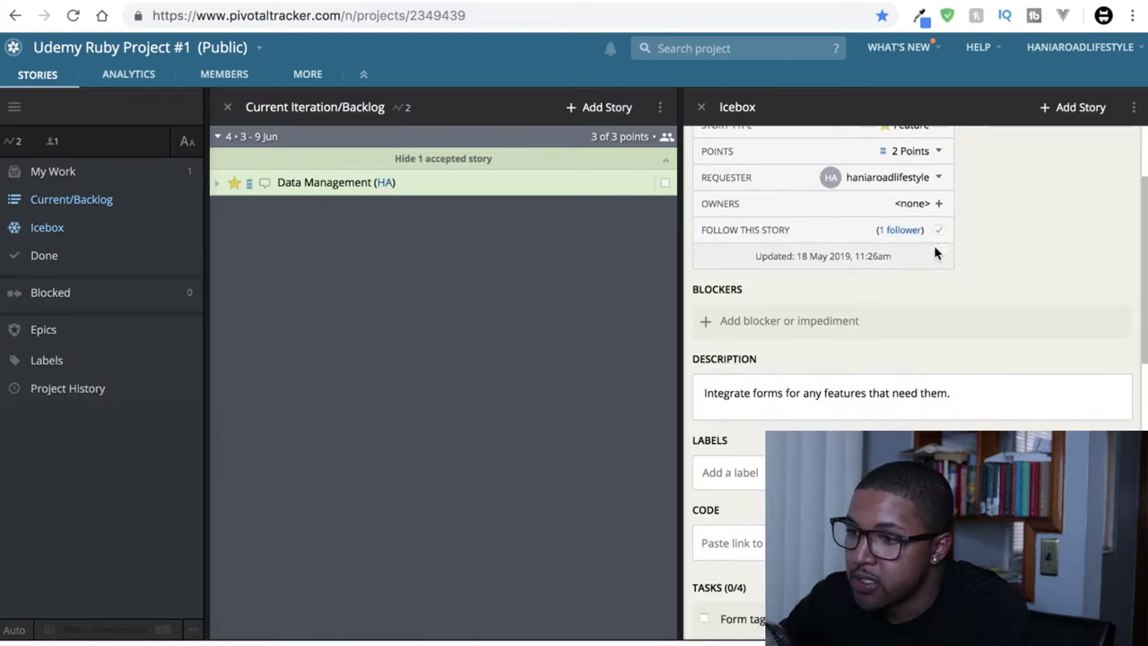
scroll(937, 252, down, 1)
scroll(934, 245, down, 1)
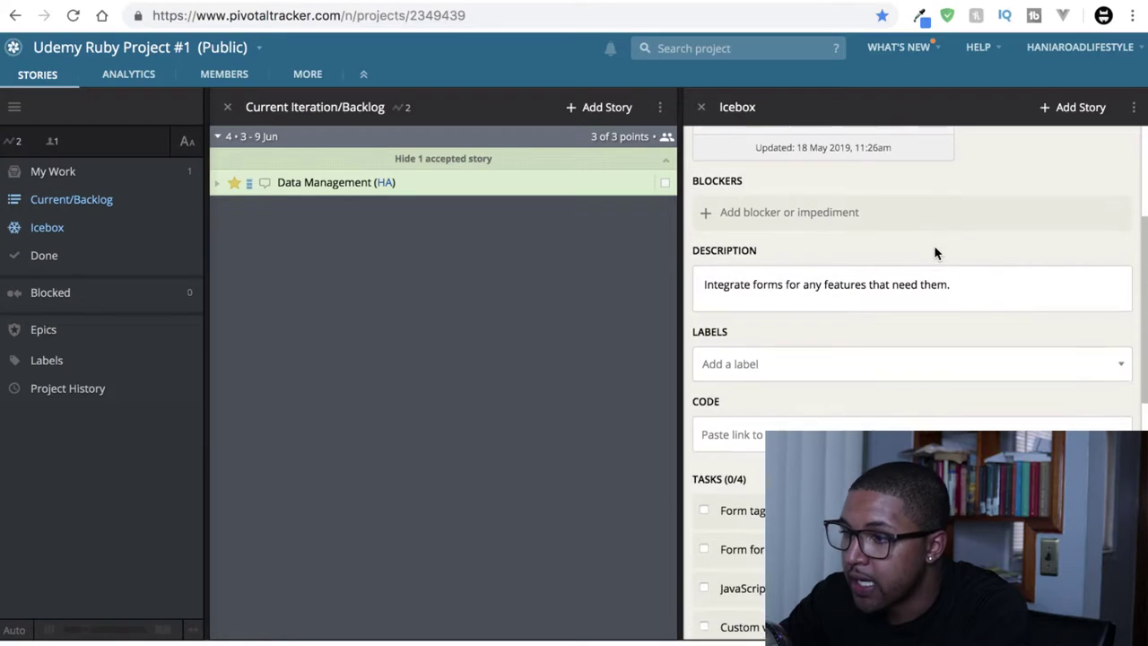
scroll(934, 245, down, 1)
click(974, 236)
triple_click(762, 231)
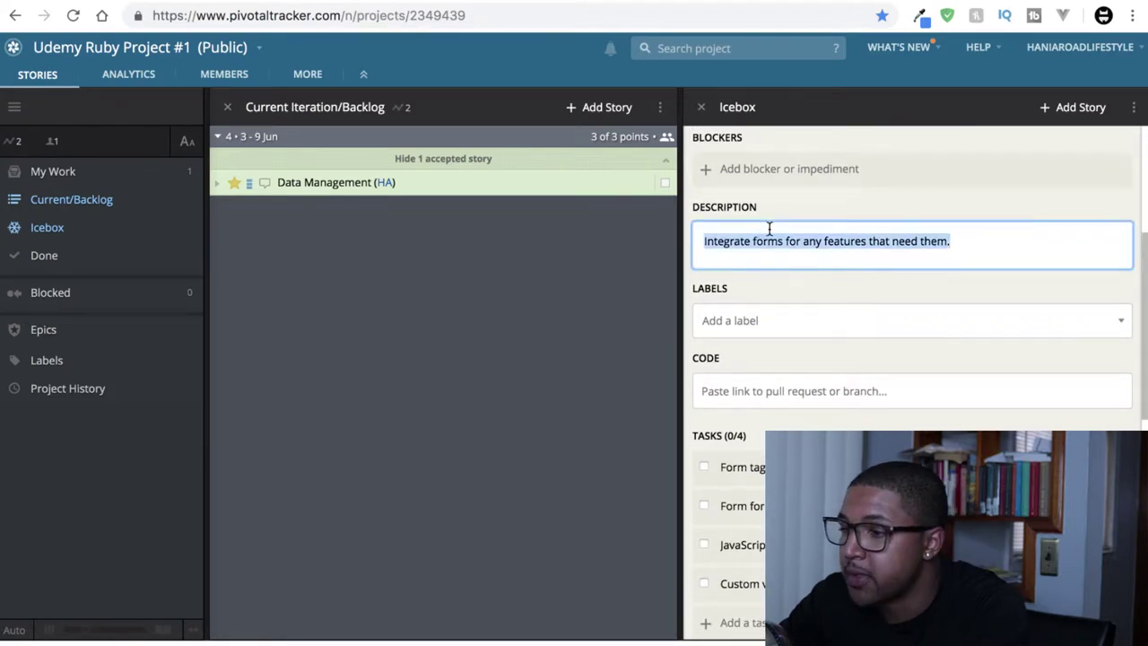
click(918, 239)
click(979, 248)
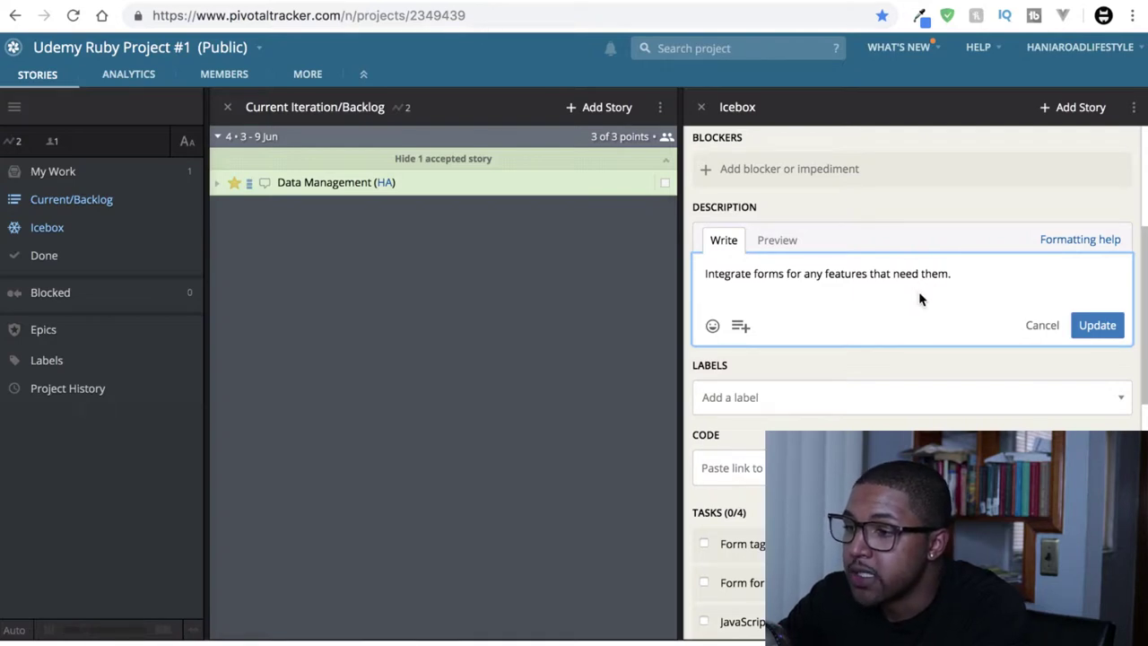
- Start a label 'sefowf' and clear it, leaving the story unlabelled
scroll(920, 299, down, 2)
scroll(919, 299, down, 1)
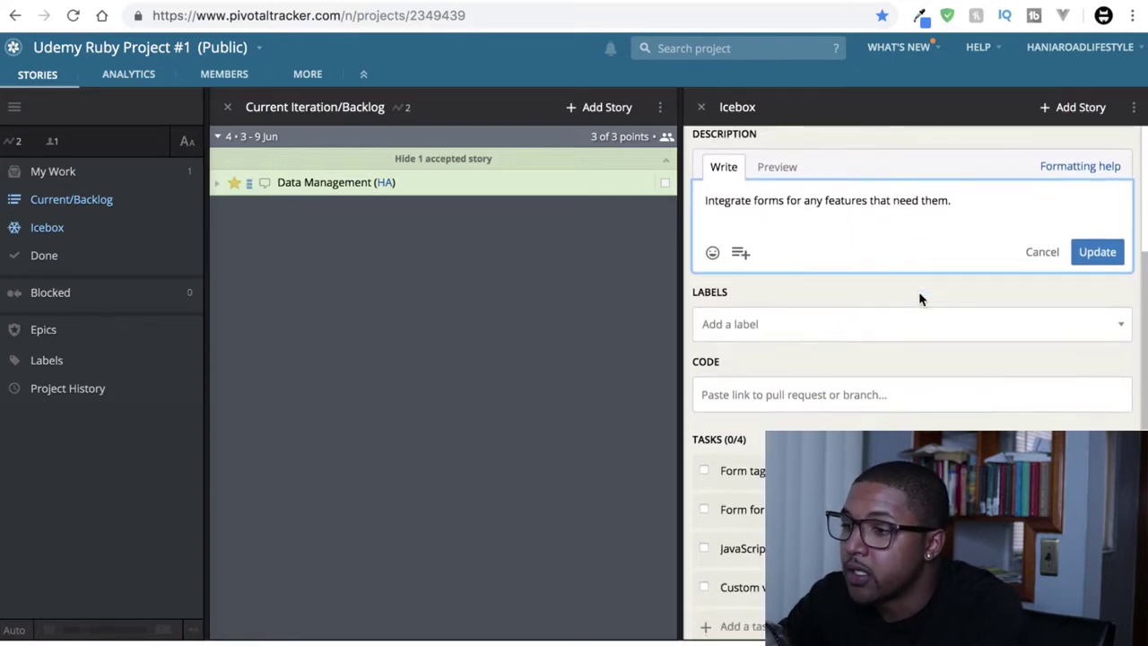
scroll(919, 299, down, 1)
scroll(959, 277, down, 1)
click(959, 277)
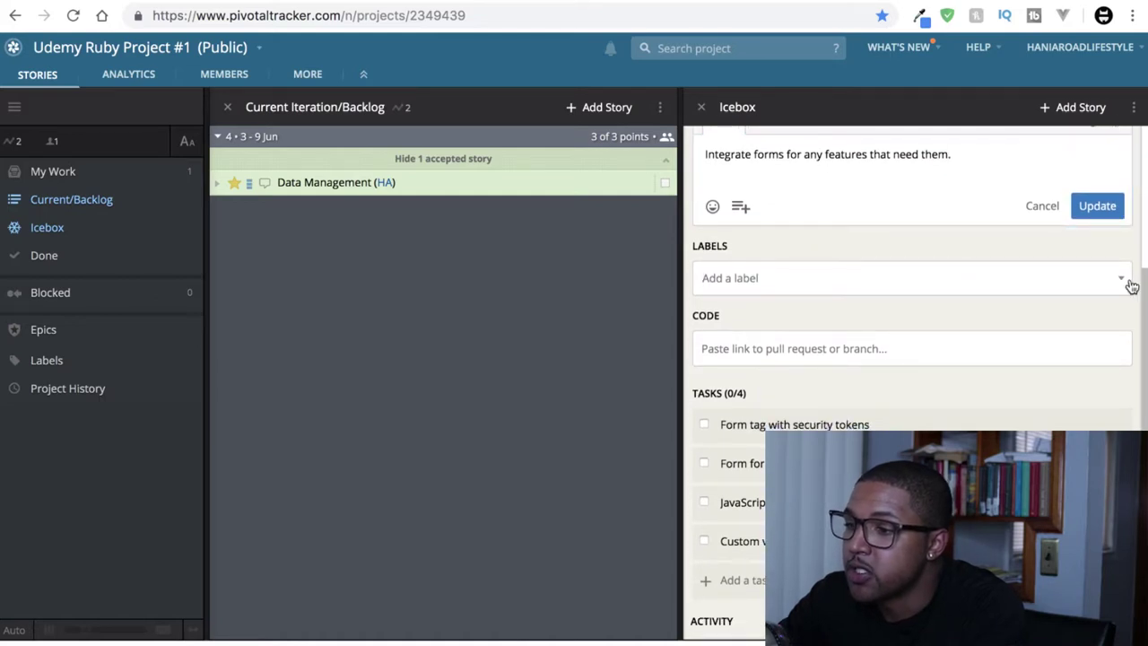
text(s)
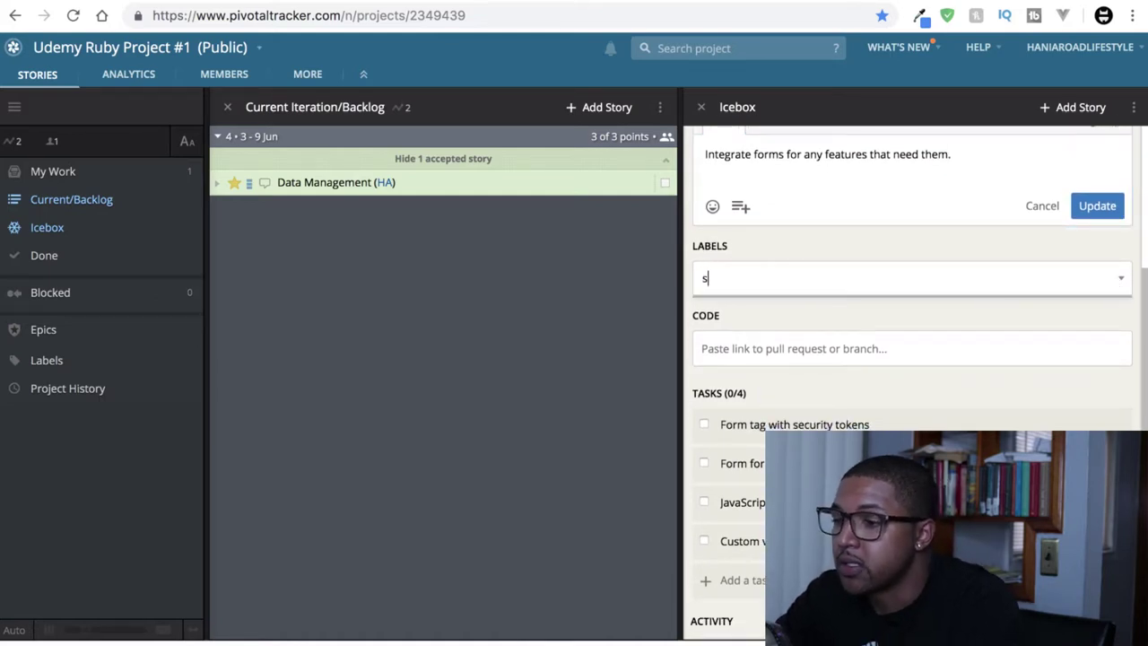
text(efowf)
key(BackSpace)
key(BackSpace)
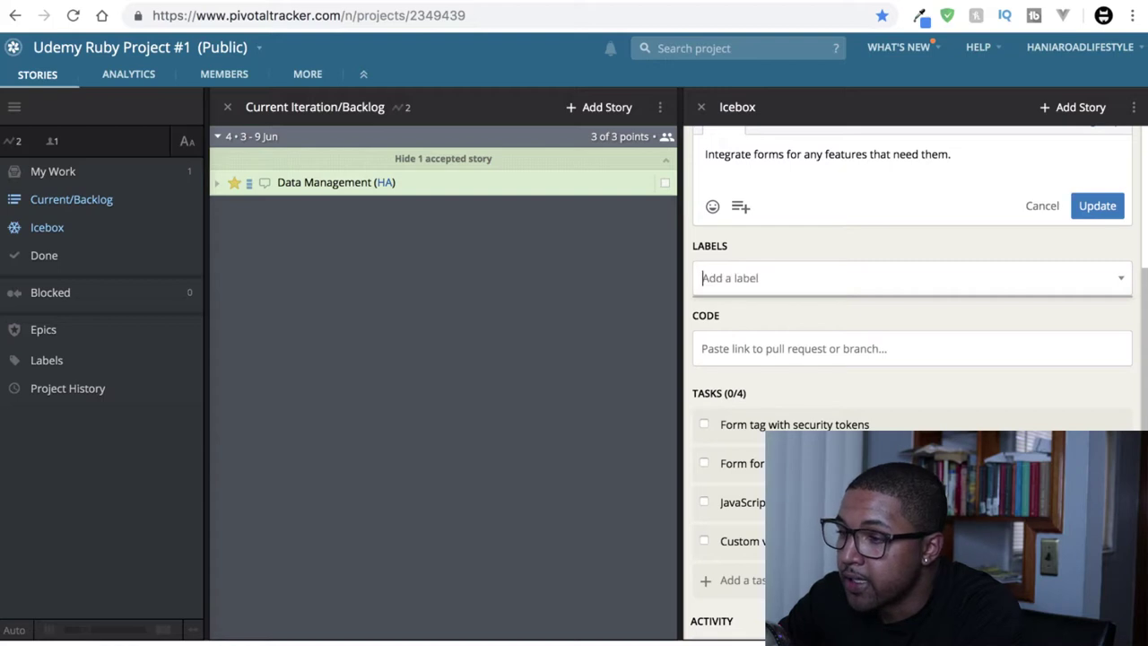
- Scroll down to the story's four unchecked tasks
scroll(815, 337, down, 1)
scroll(821, 319, down, 1)
scroll(823, 319, down, 1)
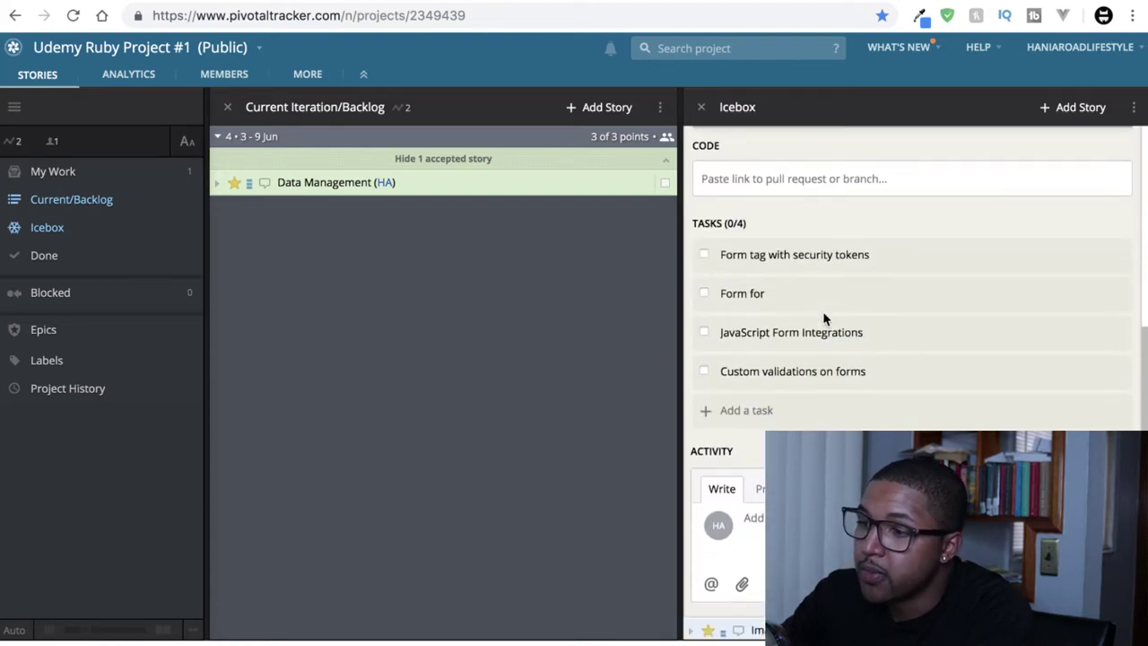
scroll(736, 258, down, 1)
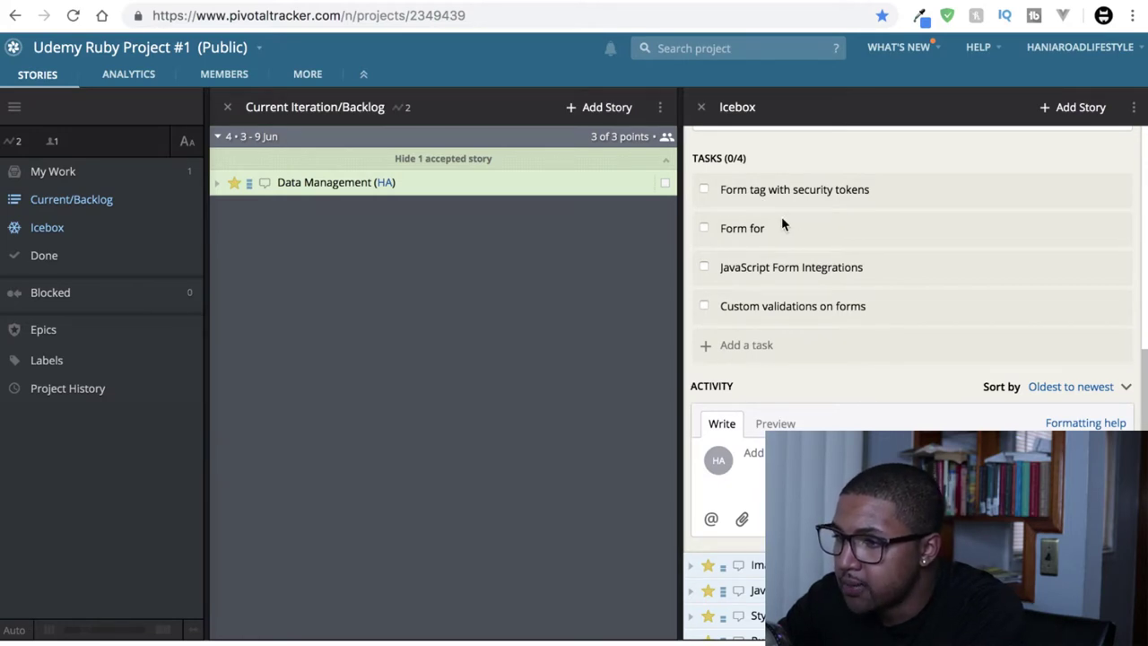
click(750, 350)
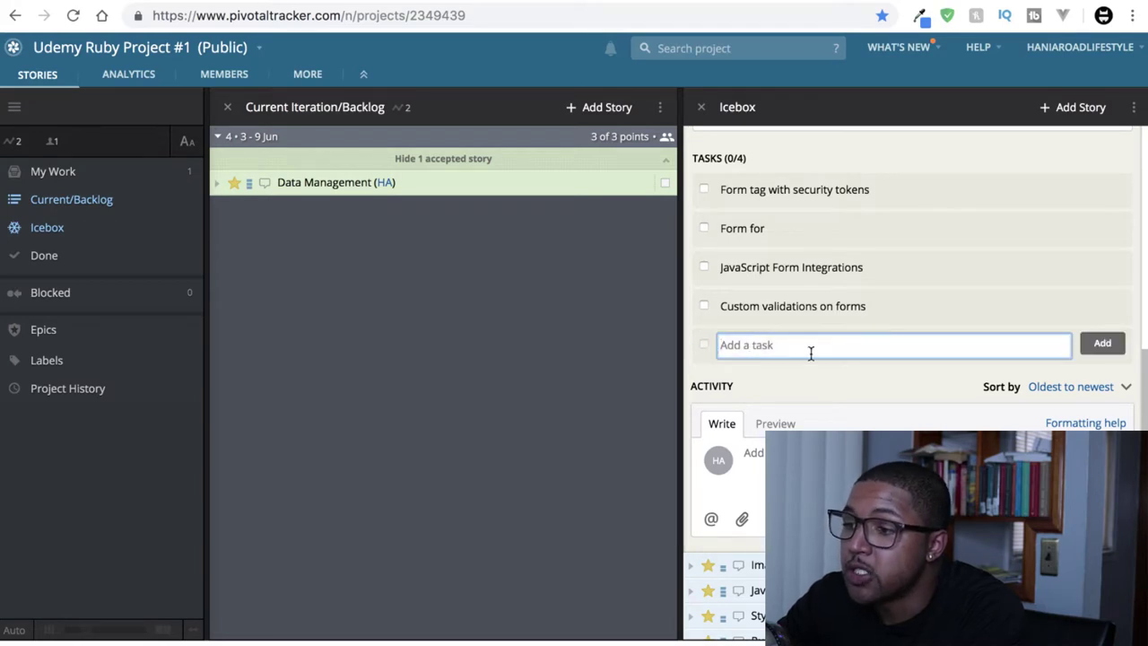
text(Do something)
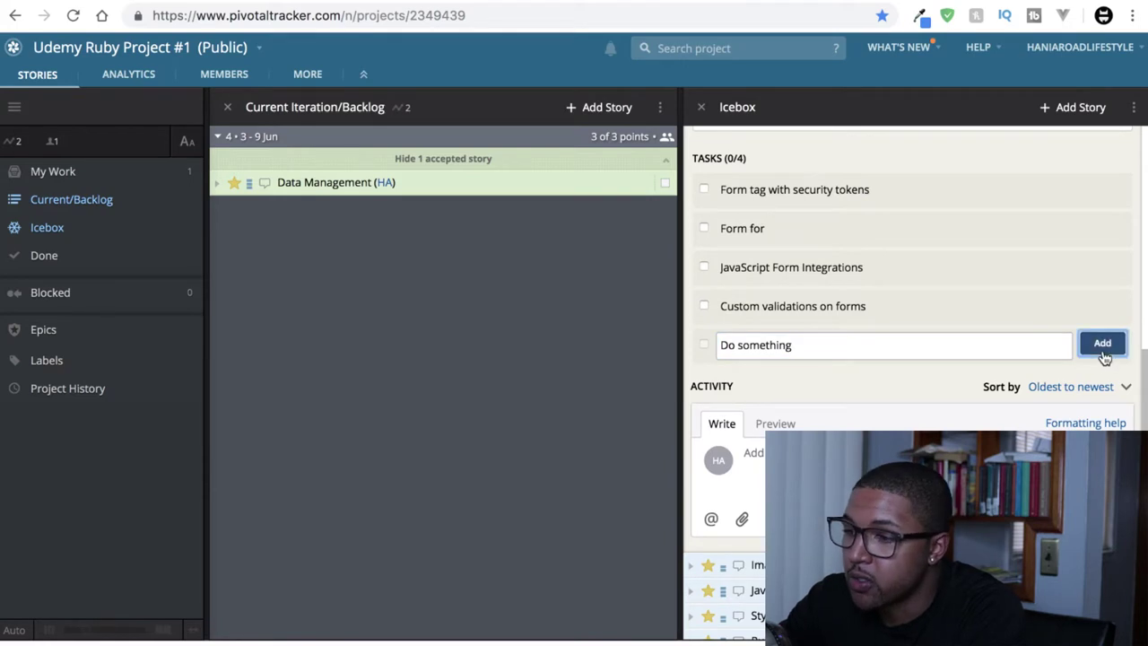
click(1104, 350)
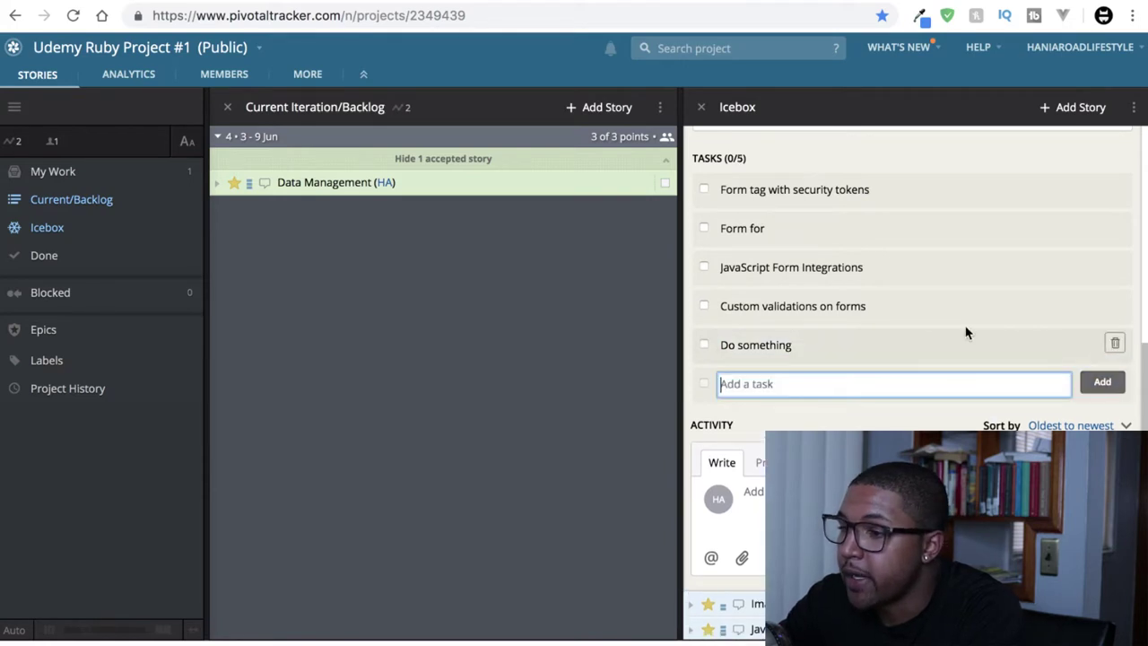
click(704, 345)
click(704, 306)
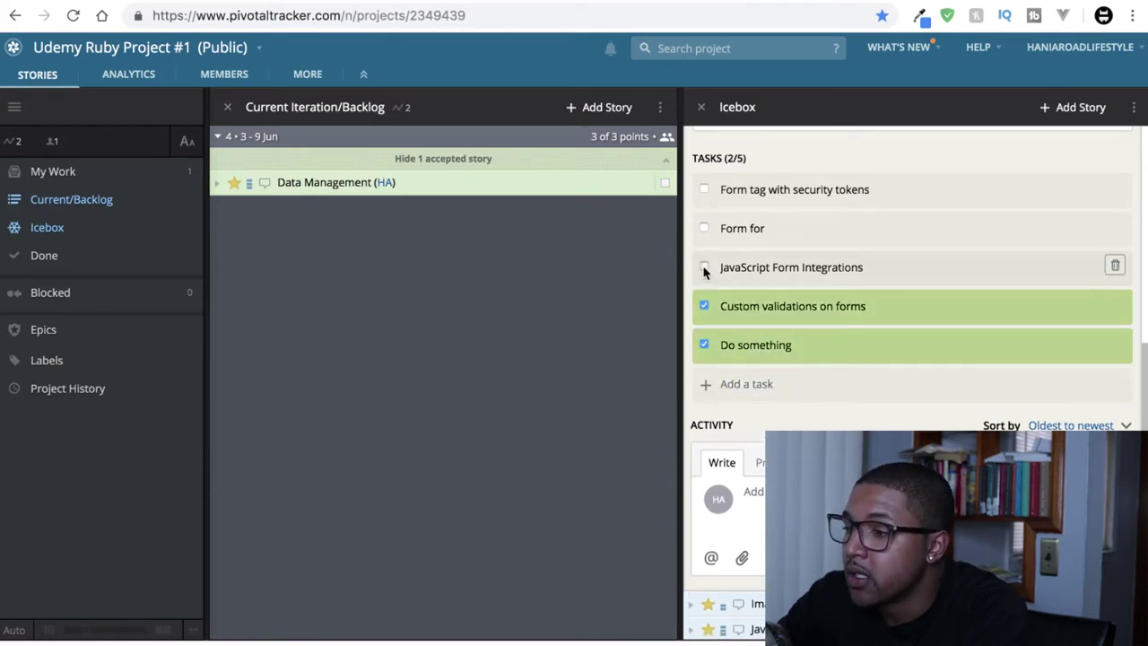
click(704, 267)
click(705, 228)
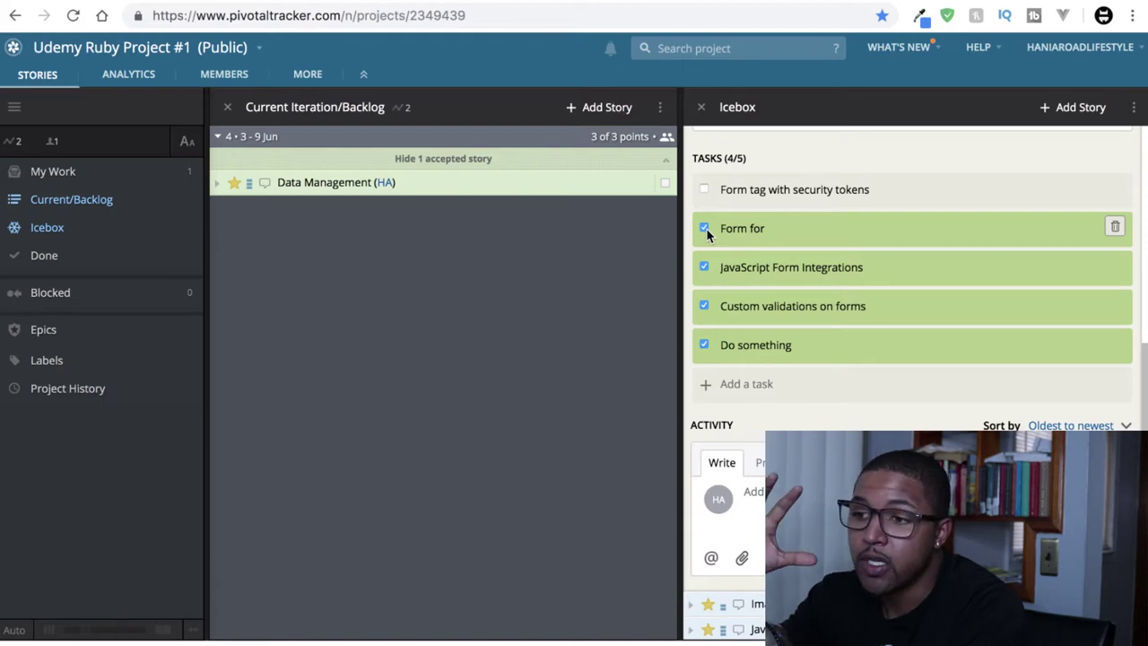
click(704, 229)
click(705, 267)
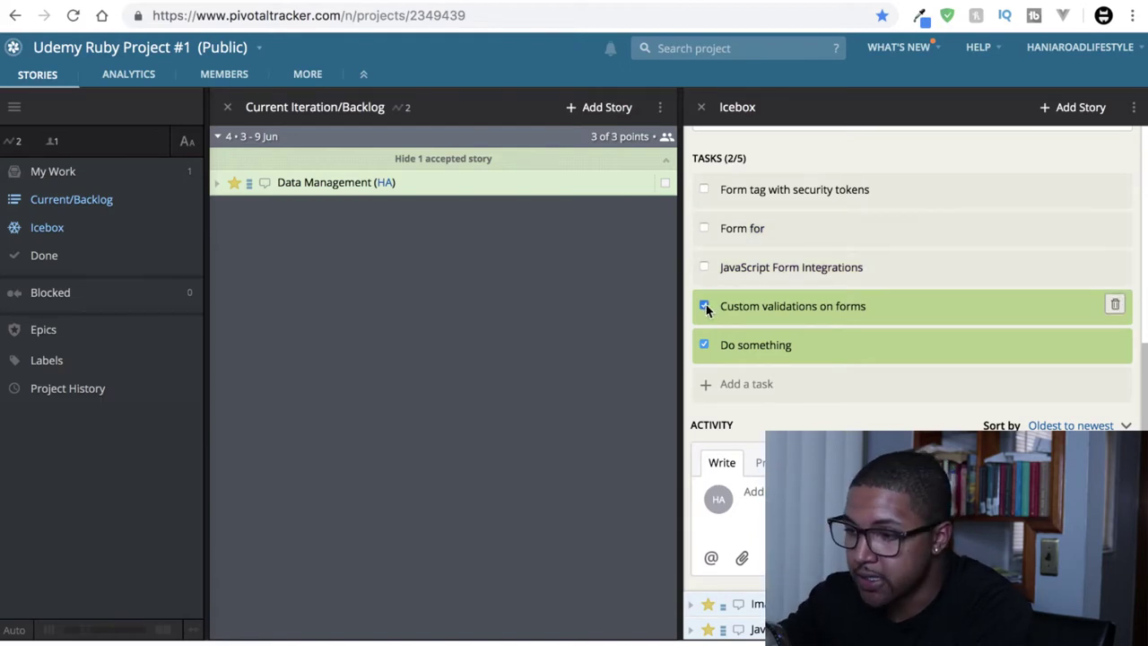
click(705, 306)
click(1115, 346)
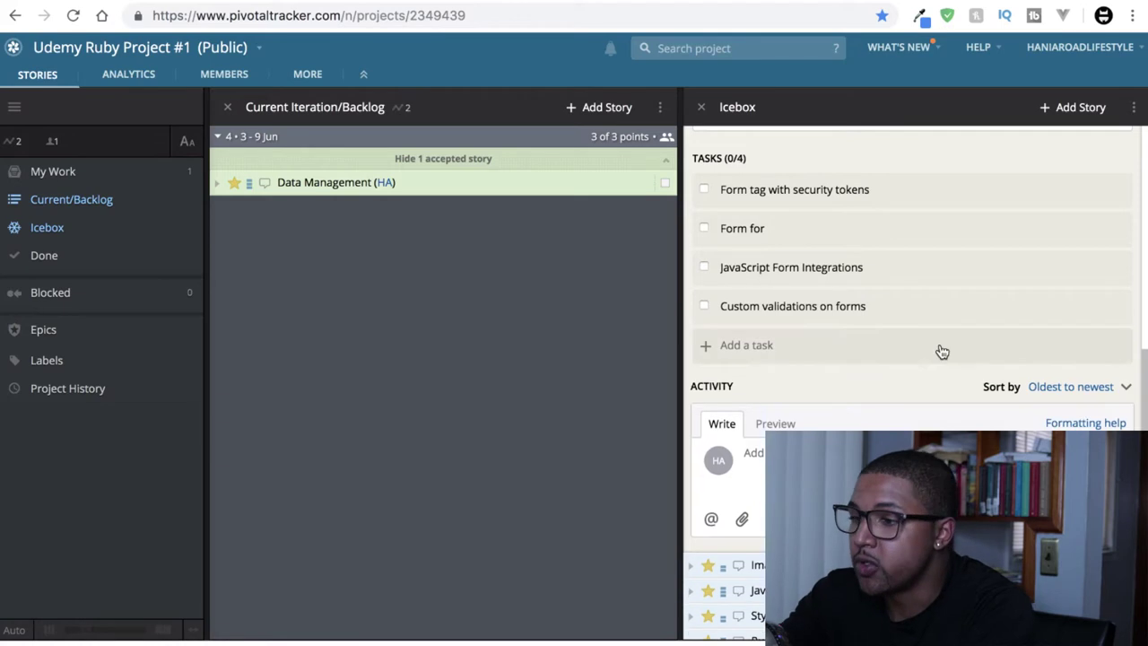
- Collapse Form Integration, move it into the 10–16 Jun backlog, and view project members
scroll(915, 310, up, 3)
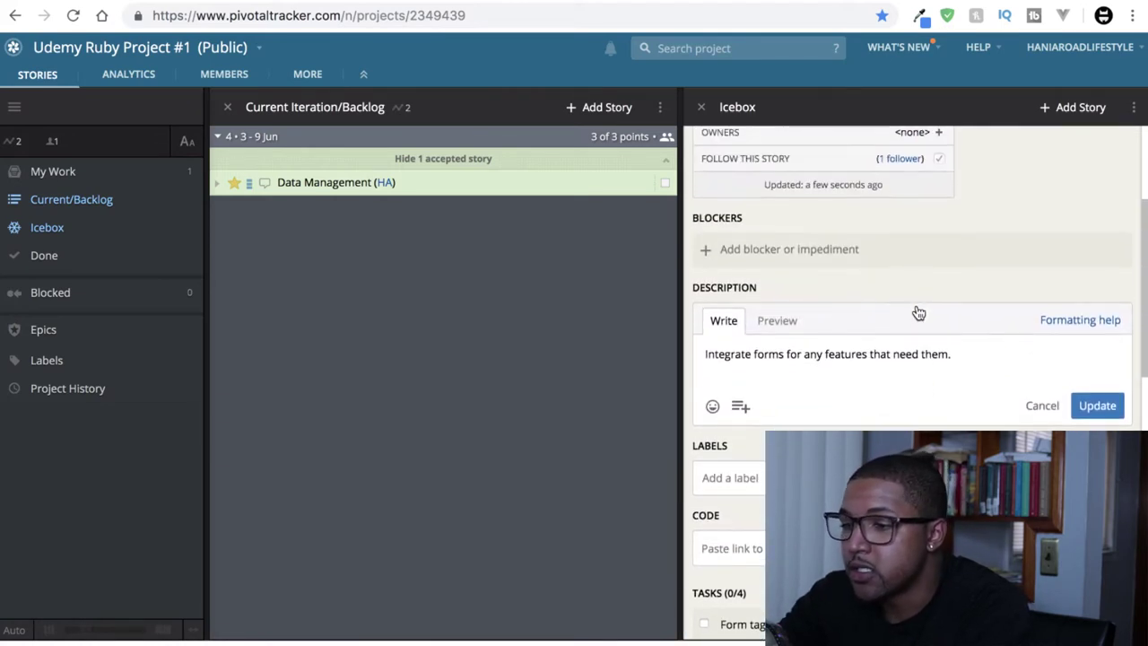
scroll(919, 313, up, 2)
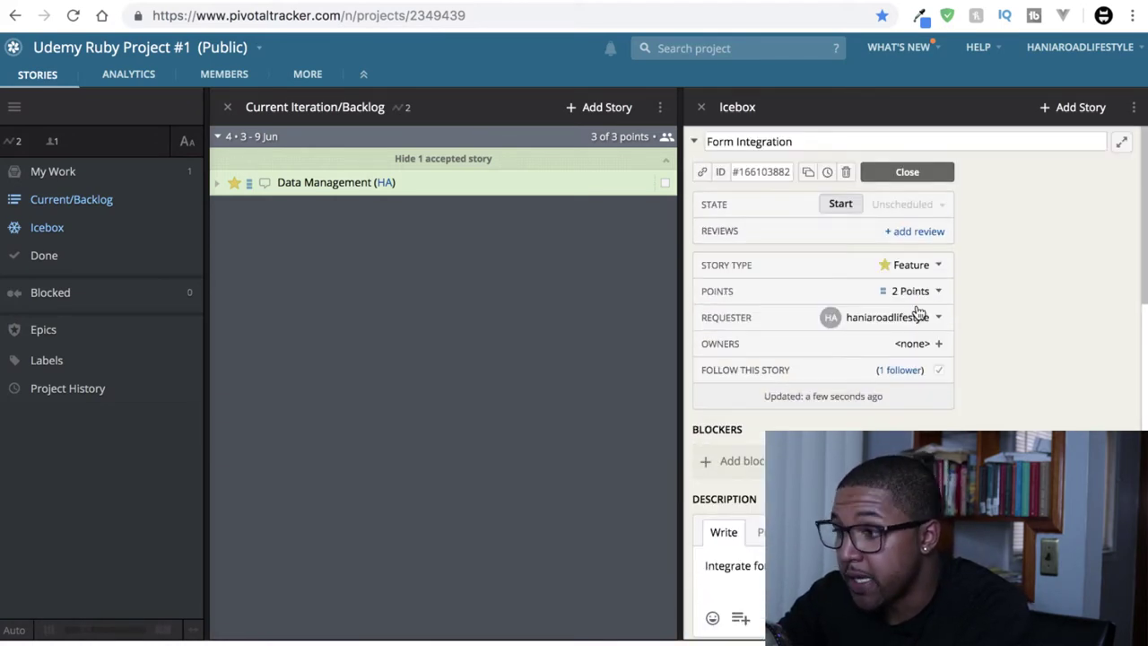
scroll(919, 312, down, 2)
scroll(918, 312, down, 3)
scroll(918, 312, down, 3)
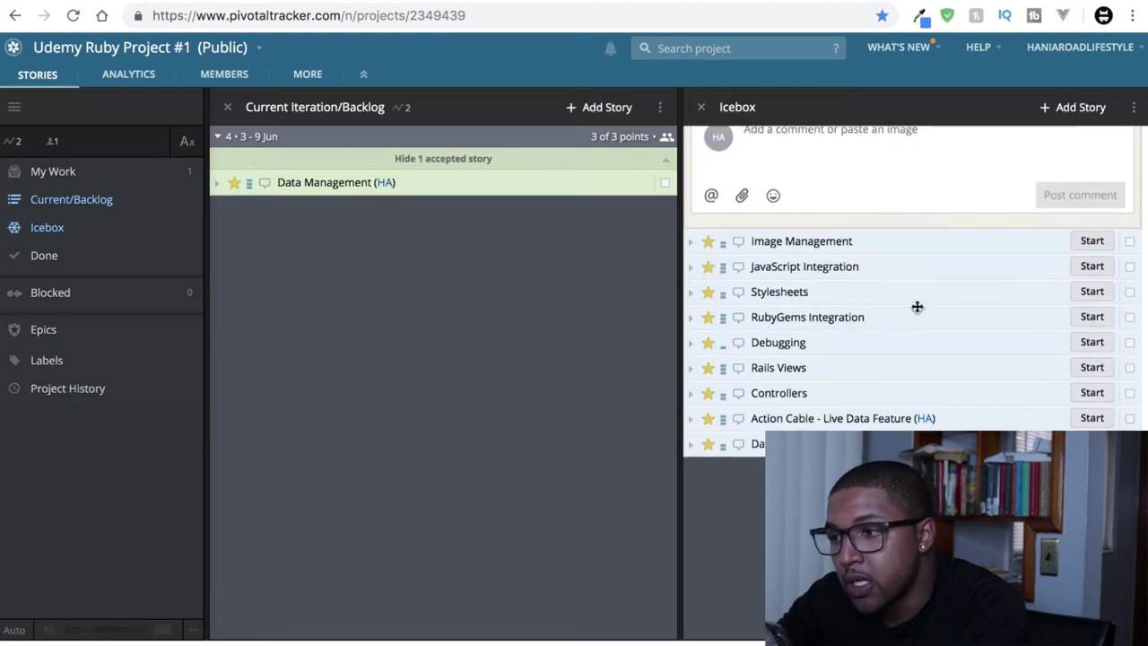
scroll(917, 307, up, 2)
scroll(917, 310, up, 1)
scroll(878, 347, up, 3)
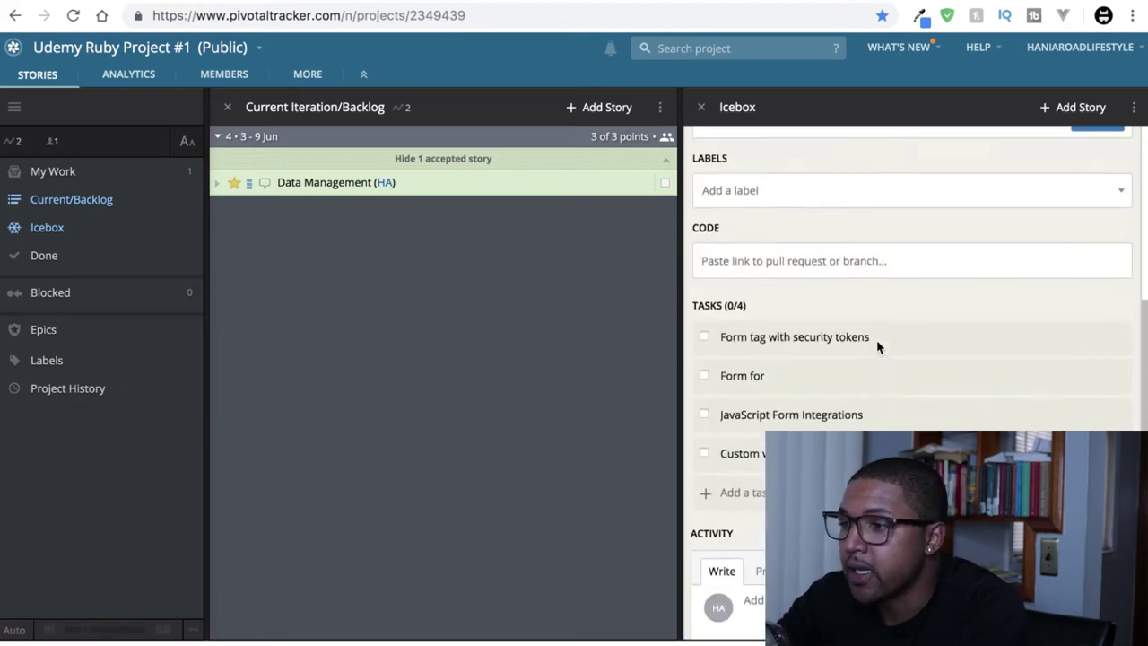
scroll(878, 347, up, 3)
click(696, 143)
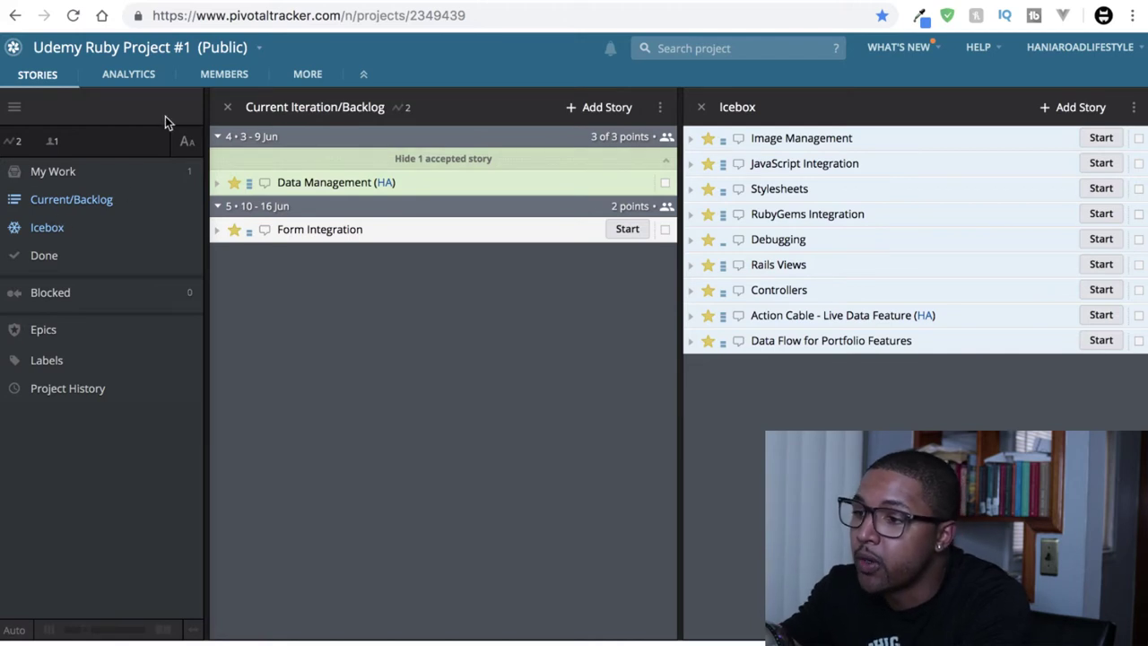
click(225, 79)
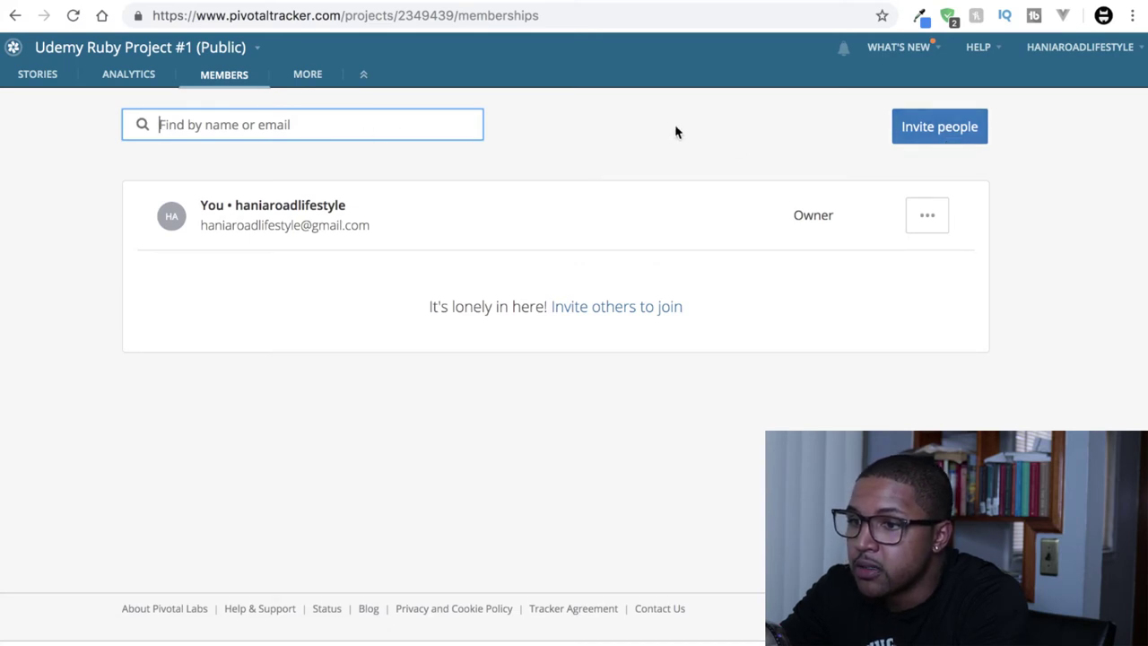
- Go from the owner-only members page back to the stories board
click(34, 75)
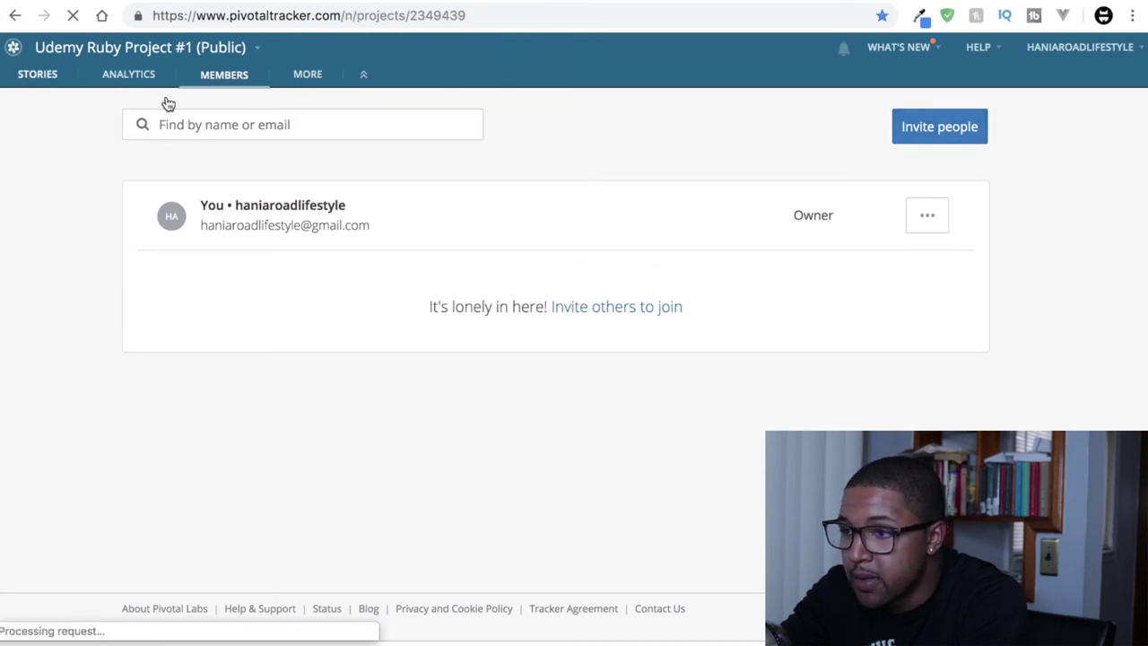